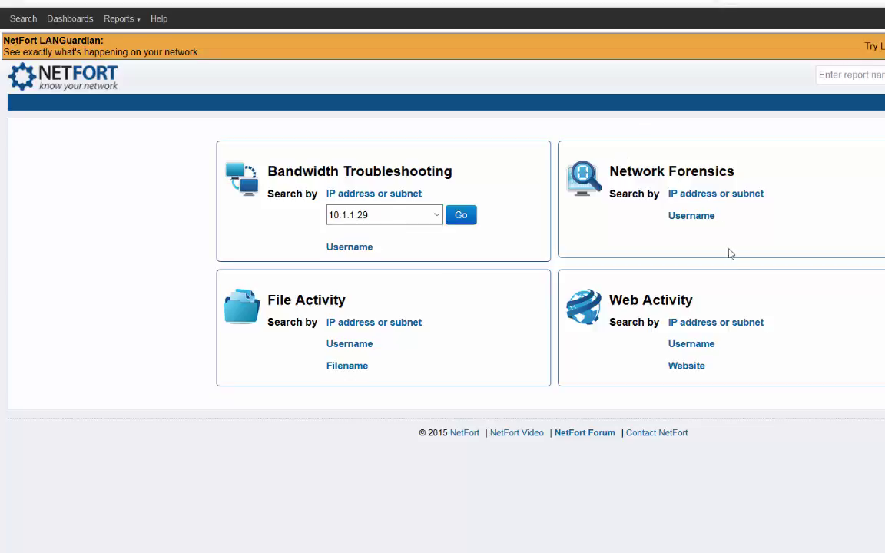
Step: Start a Network Forensics username search and select the chosen user's name in the field
click(691, 217)
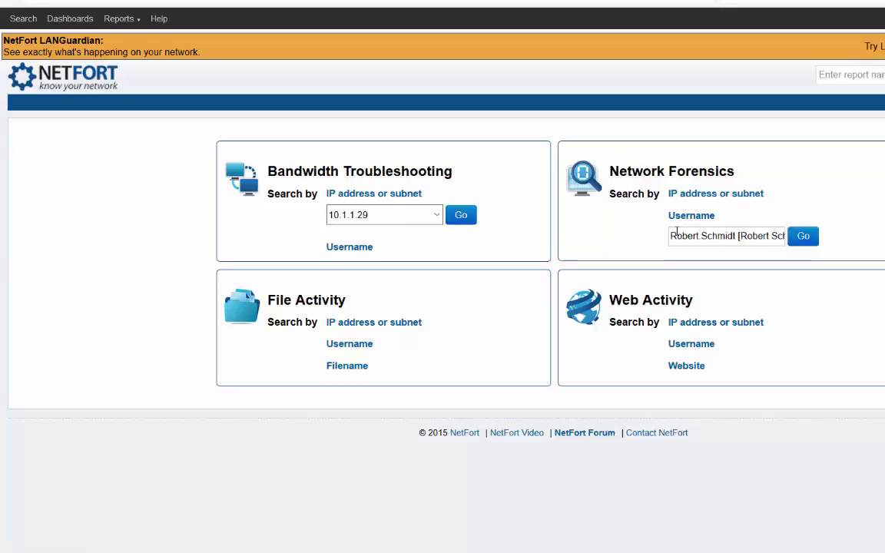
drag(673, 236, 760, 234)
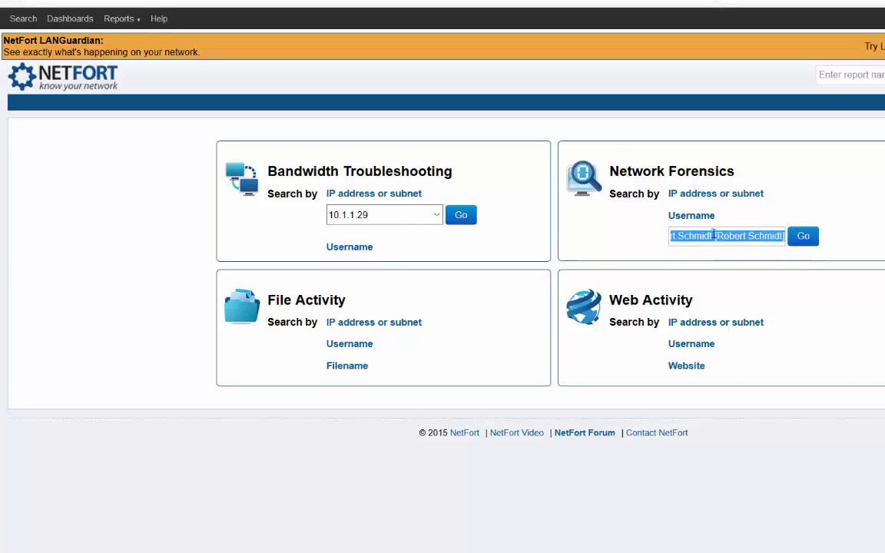
Step: Run the username search and check the time-range and calendar options, keeping 'last 1 hour'
click(803, 238)
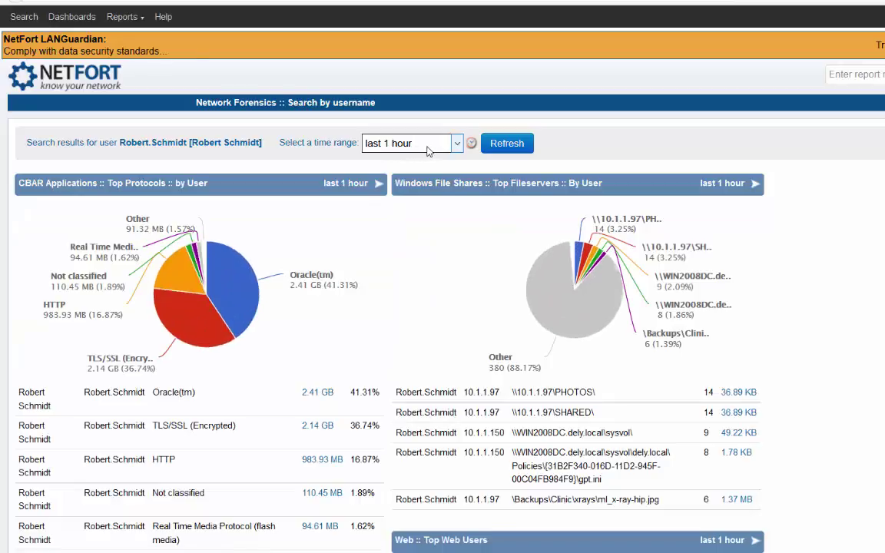
click(428, 148)
click(430, 160)
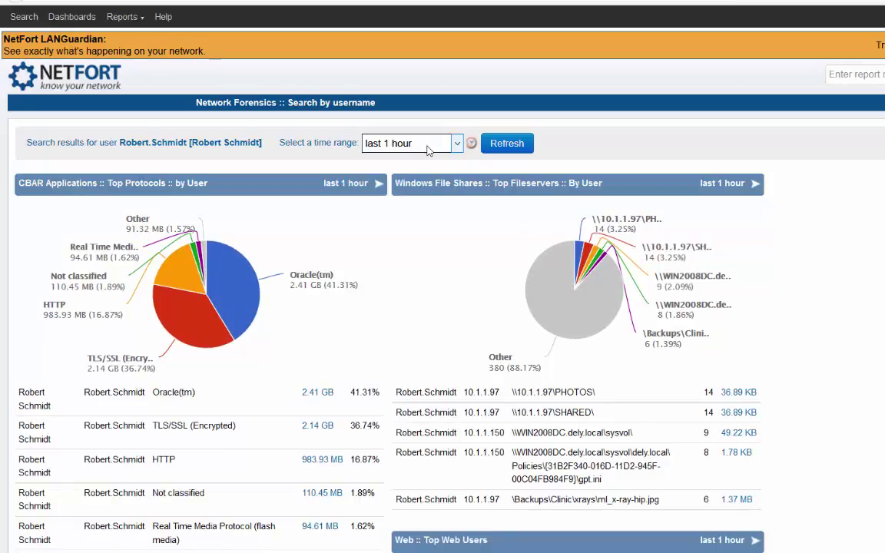
click(471, 145)
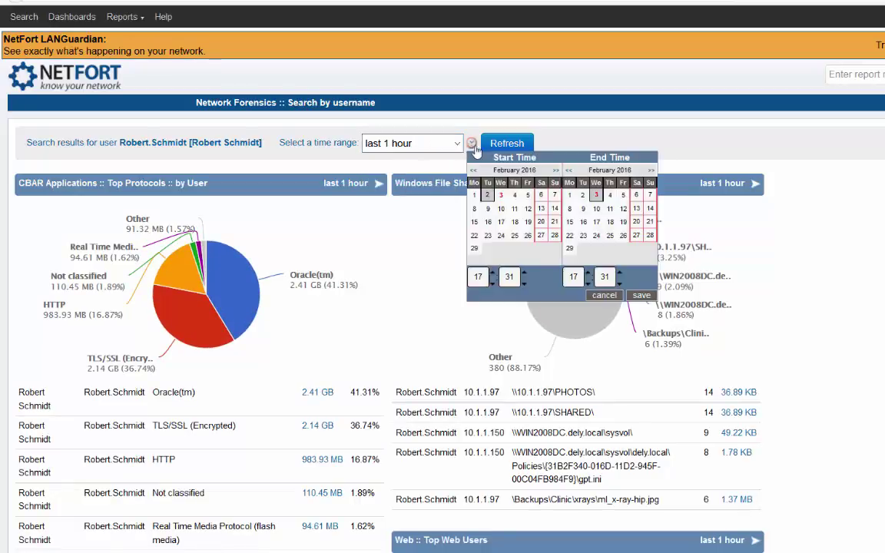
click(604, 296)
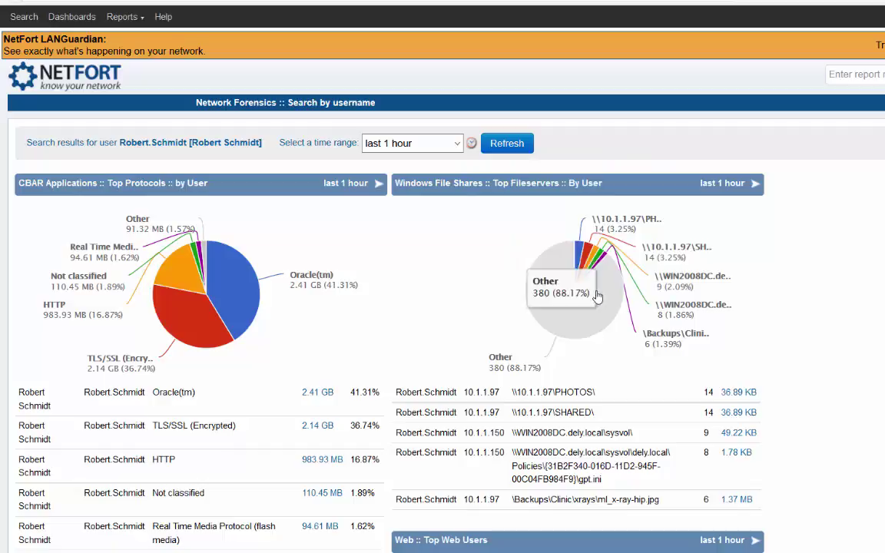
scroll(704, 316, down, 3)
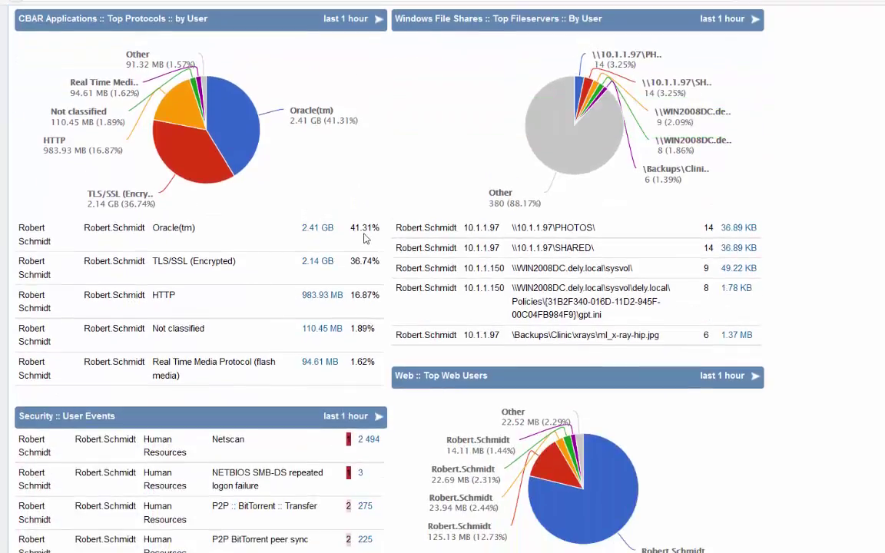
scroll(192, 262, up, 3)
scroll(42, 310, down, 1)
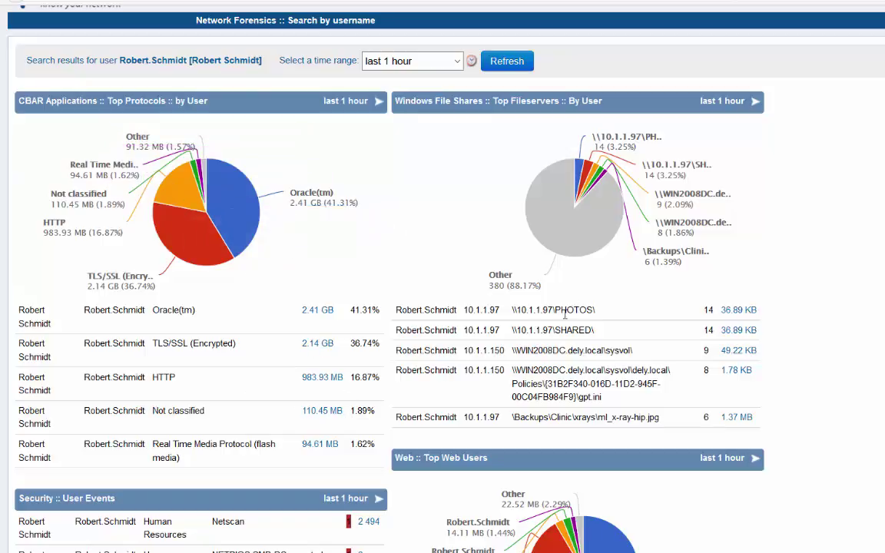
drag(614, 350, 526, 350)
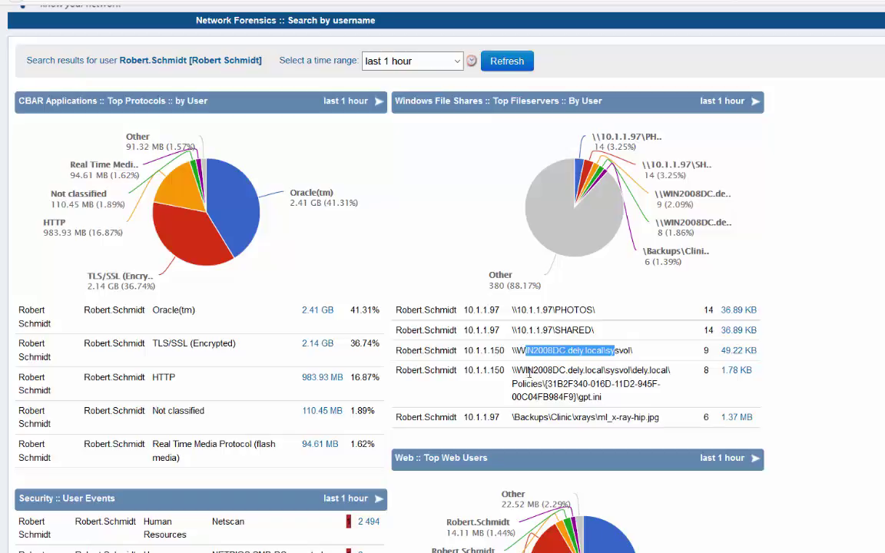
drag(542, 417, 670, 427)
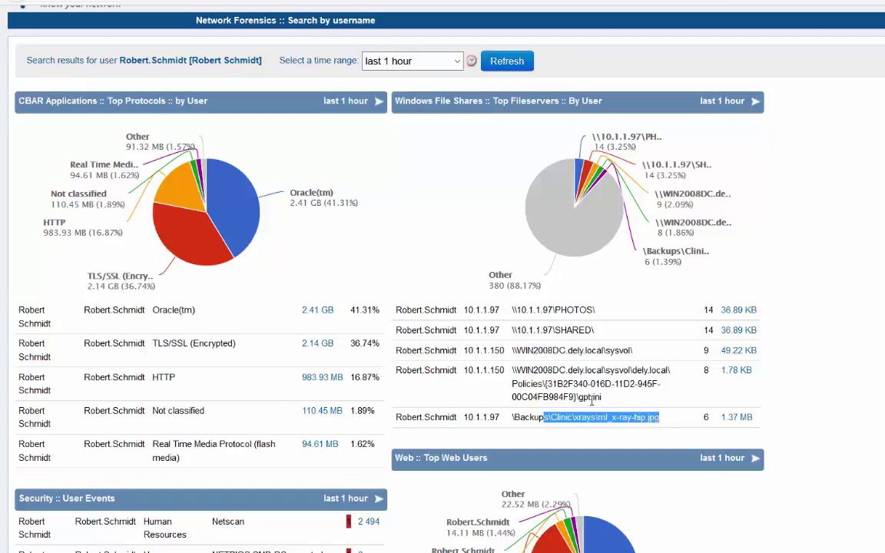
shift+click(495, 417)
shift+click(421, 417)
shift+click(420, 413)
click(421, 415)
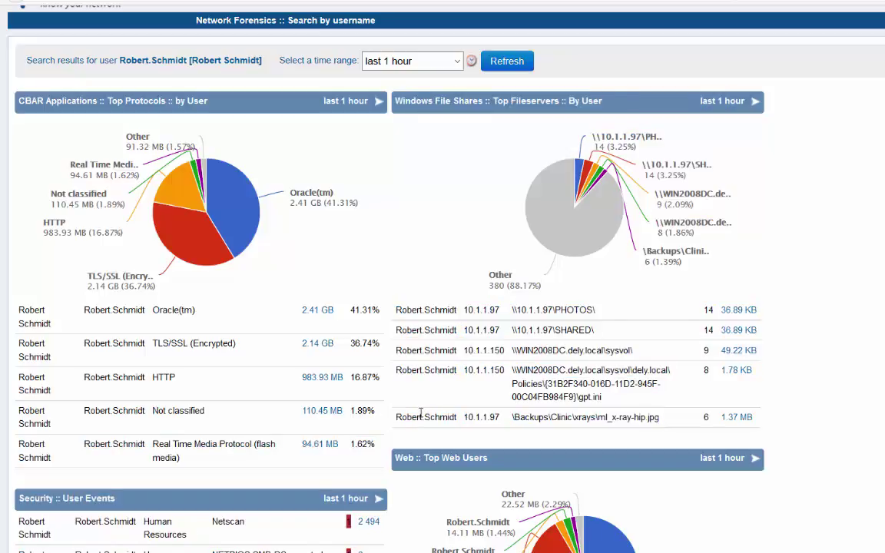
scroll(421, 415, down, 4)
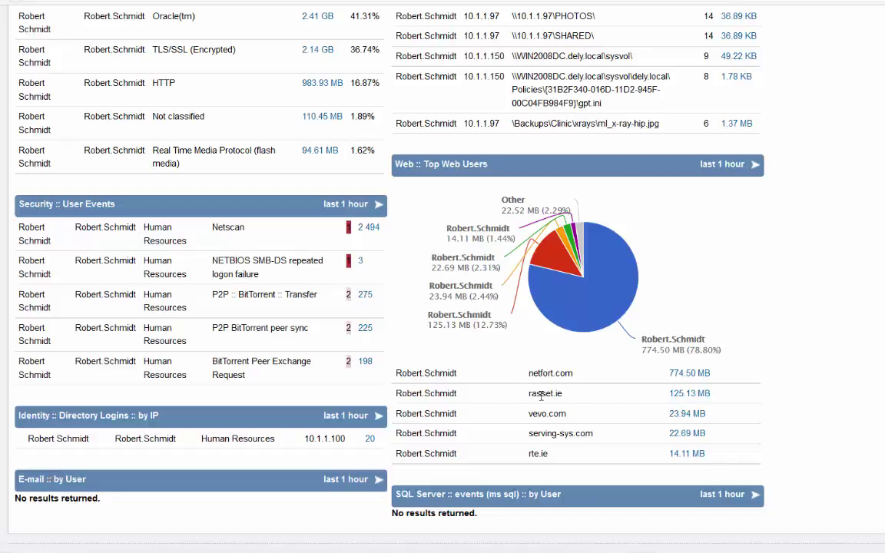
click(688, 394)
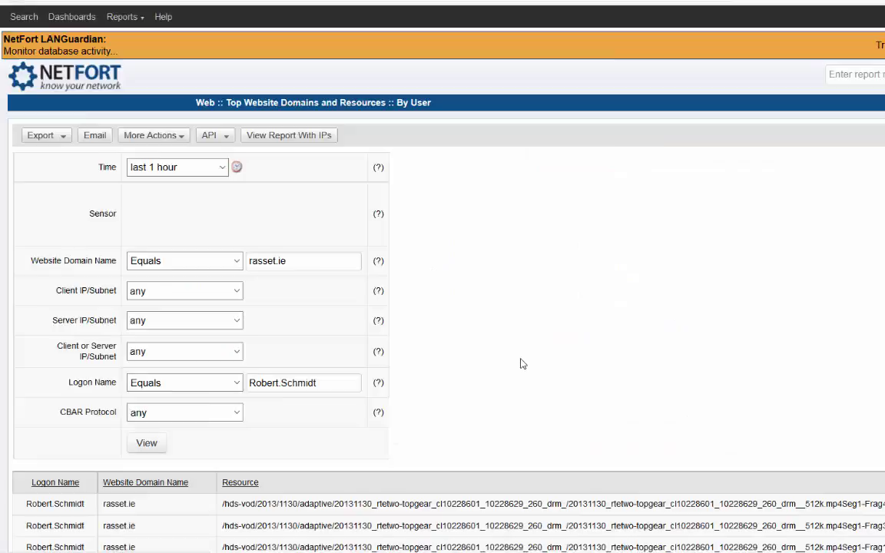
scroll(519, 361, down, 3)
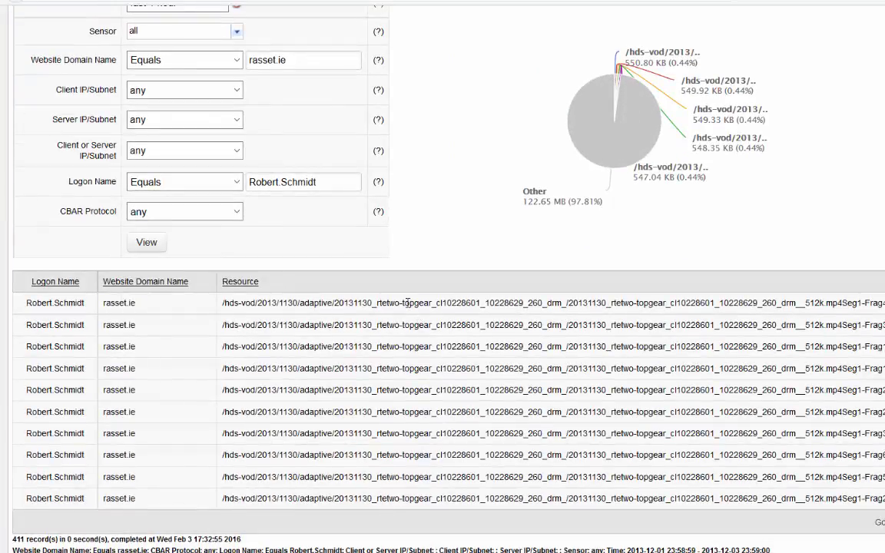
drag(394, 302, 444, 303)
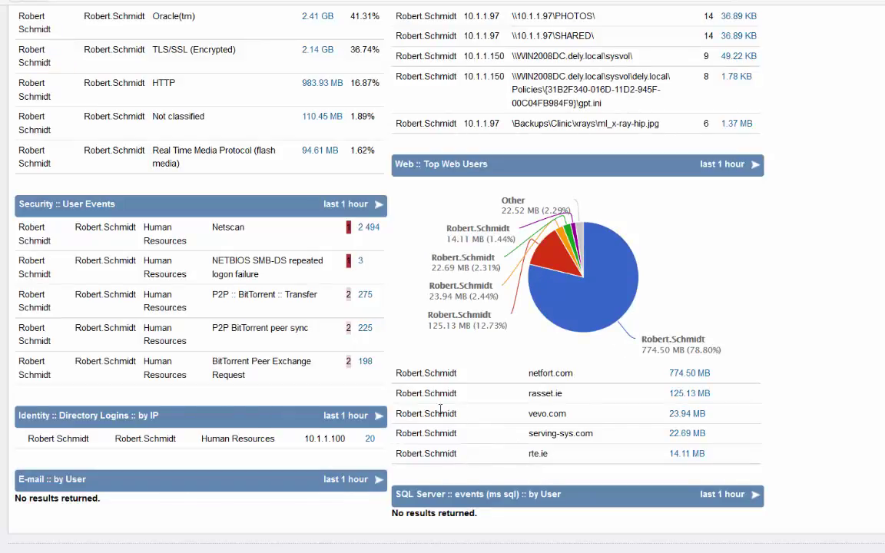
scroll(231, 323, up, 3)
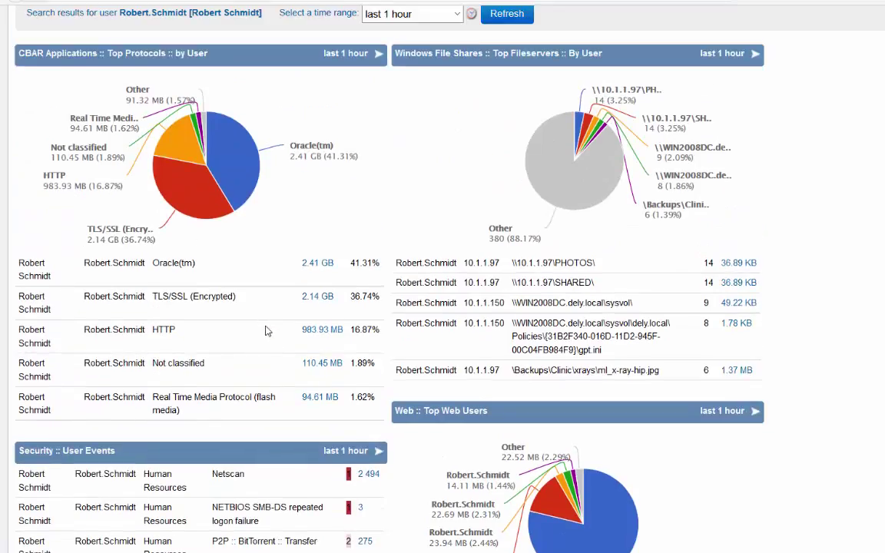
scroll(179, 283, down, 2)
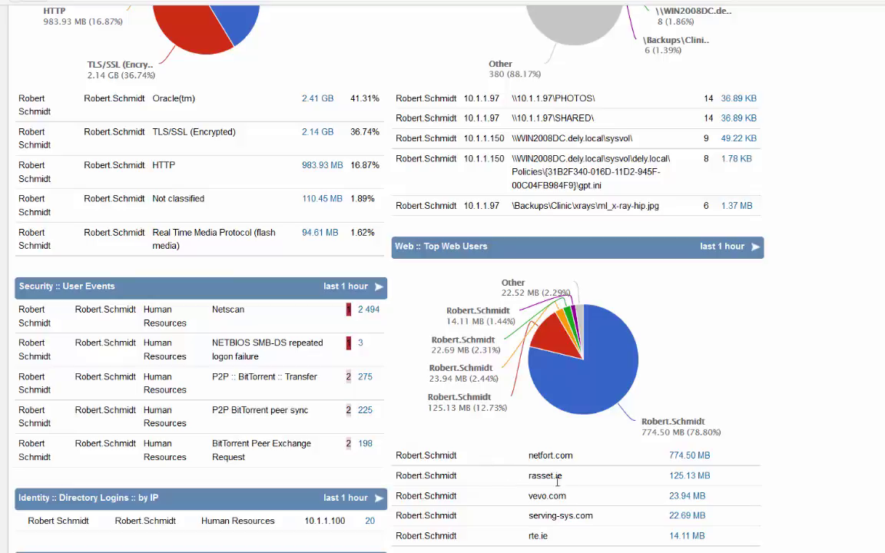
scroll(530, 459, up, 5)
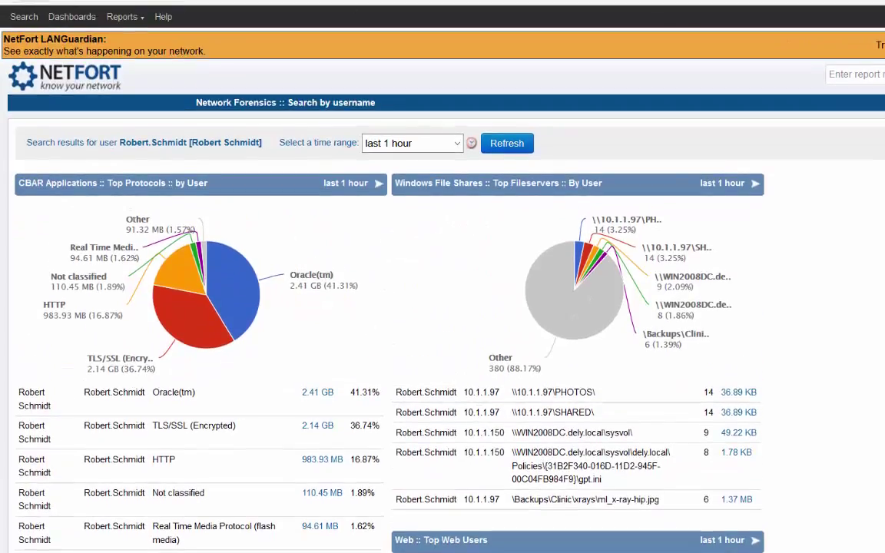
Step: From the Search landing page, run a Network Forensics IP search for 10.1.1.29
click(26, 17)
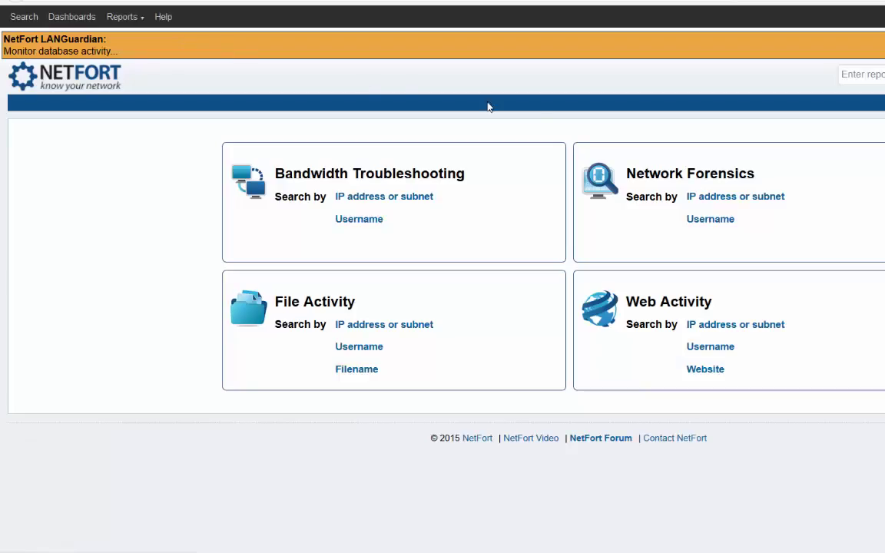
click(730, 197)
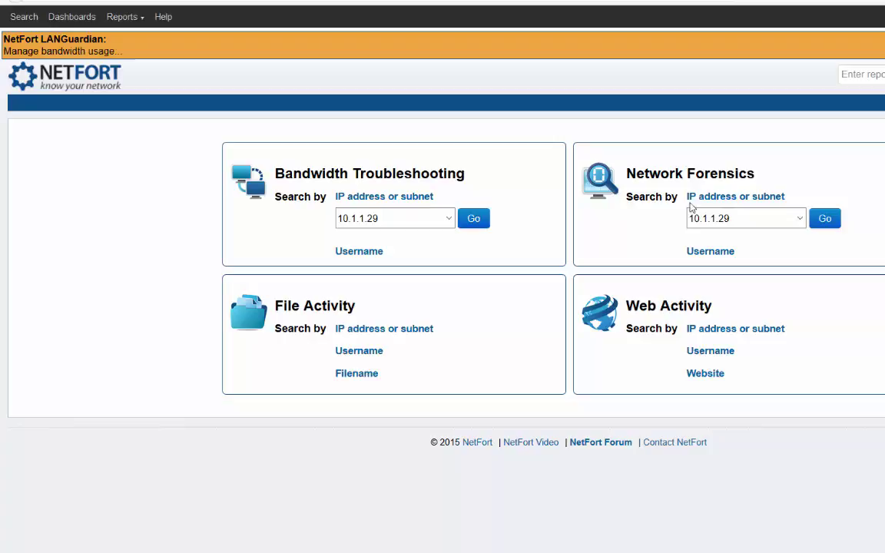
click(824, 221)
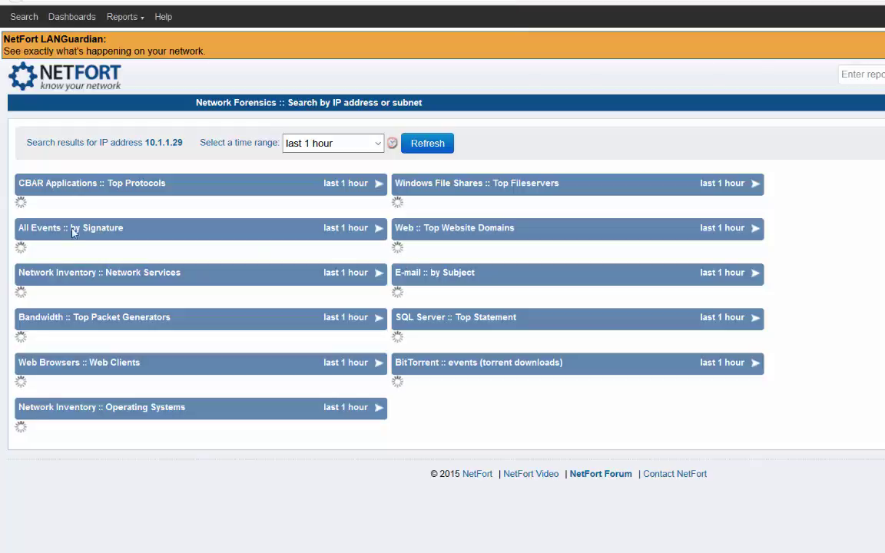
scroll(296, 237, down, 1)
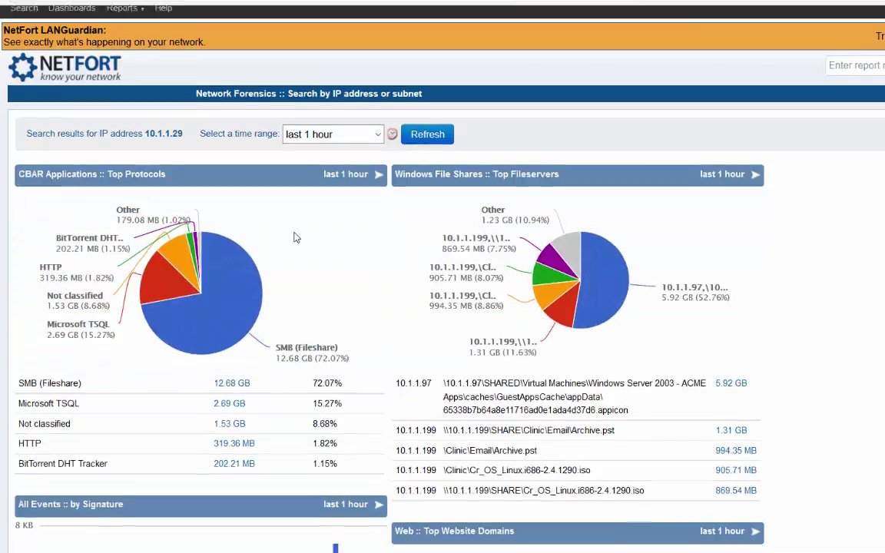
scroll(296, 237, down, 3)
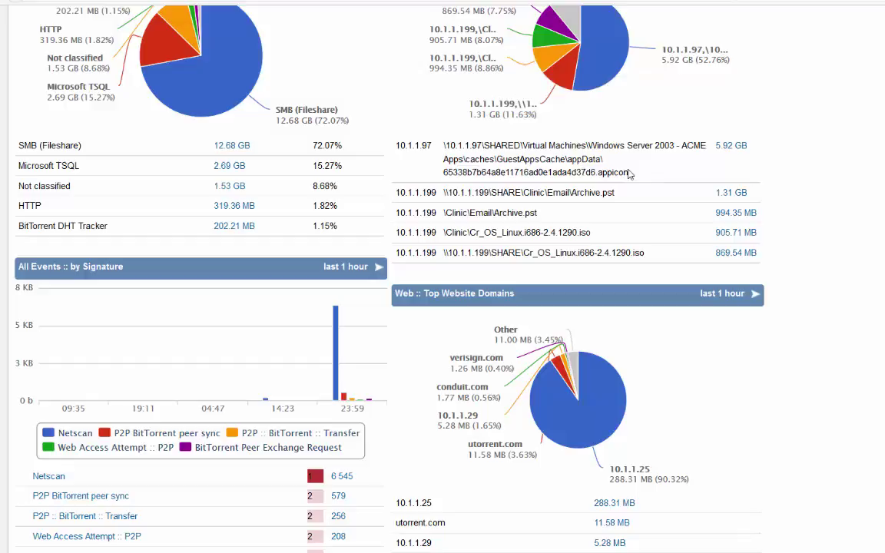
drag(521, 145, 588, 146)
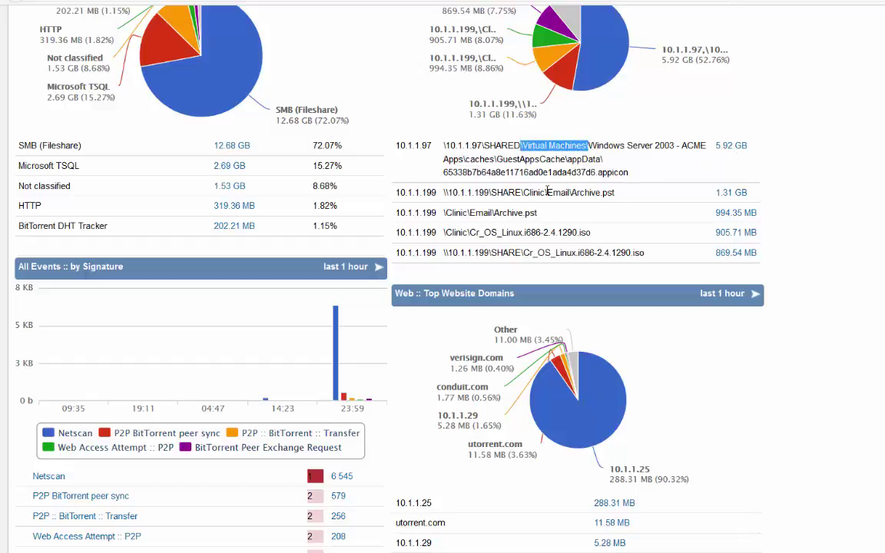
drag(614, 193, 560, 193)
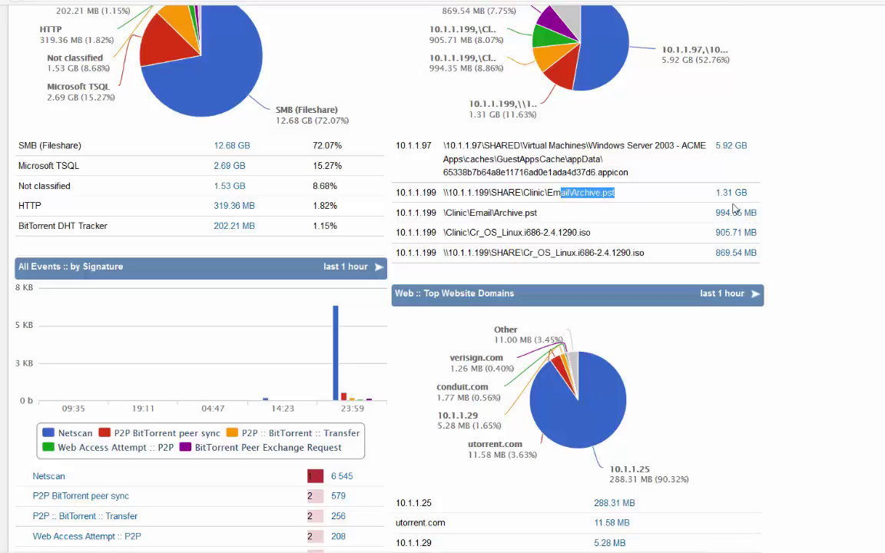
scroll(130, 274, down, 3)
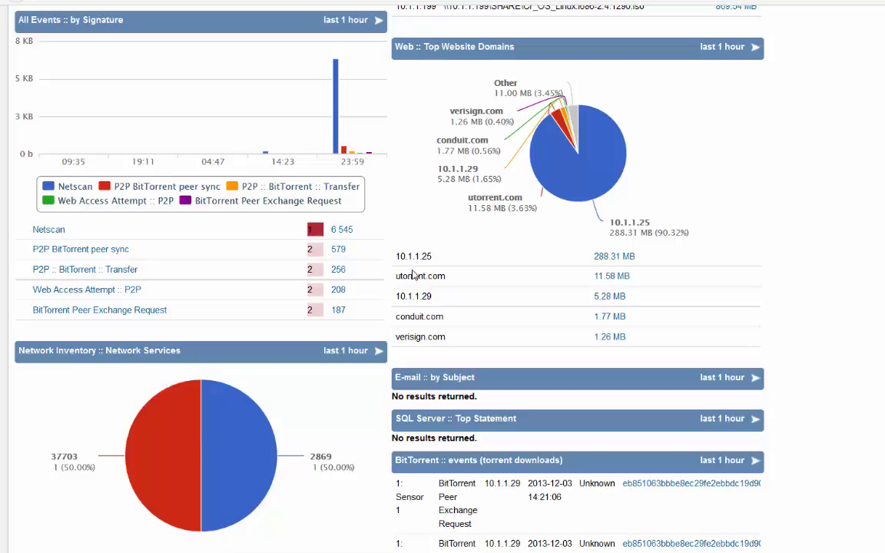
drag(450, 283, 397, 278)
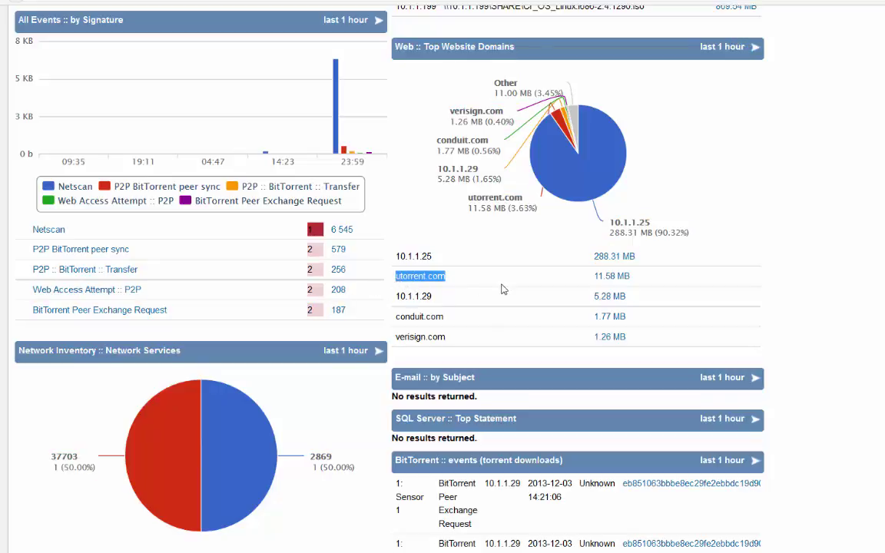
scroll(502, 289, down, 2)
scroll(501, 288, down, 4)
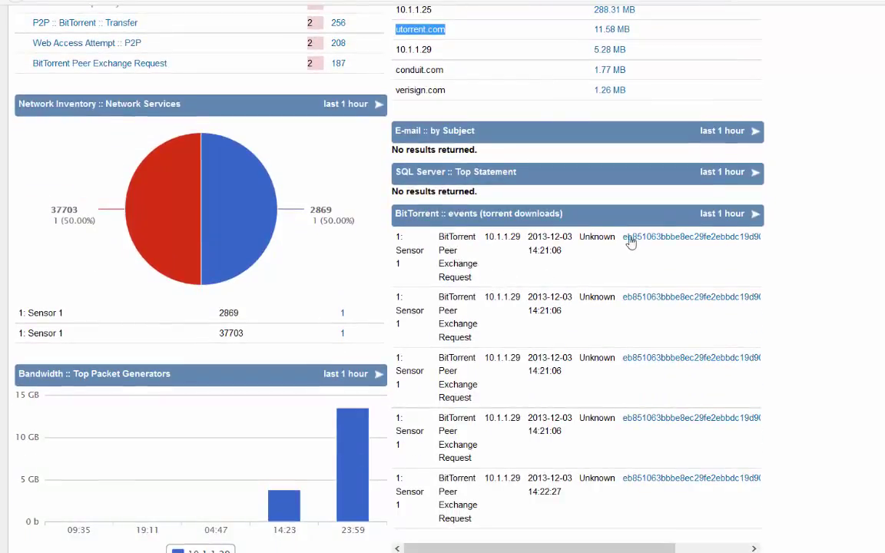
right_click(661, 241)
key(Escape)
scroll(580, 241, down, 3)
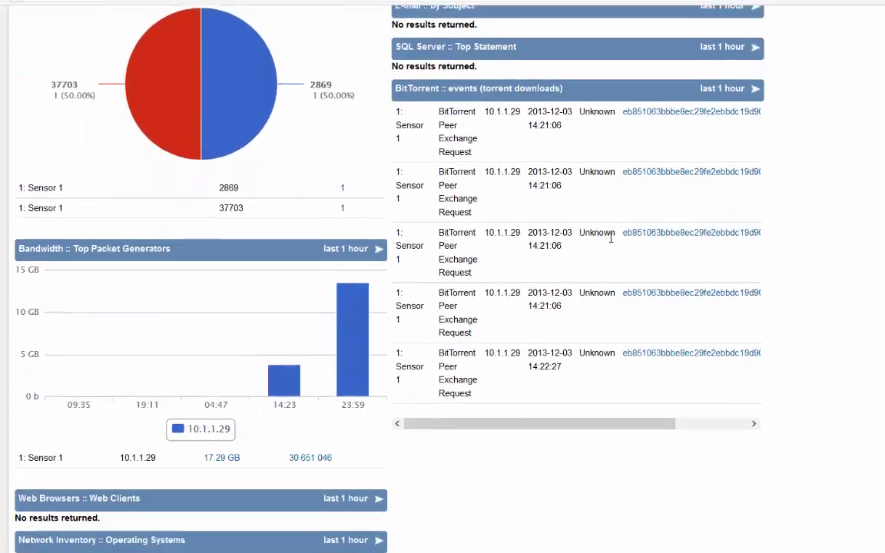
scroll(612, 238, down, 1)
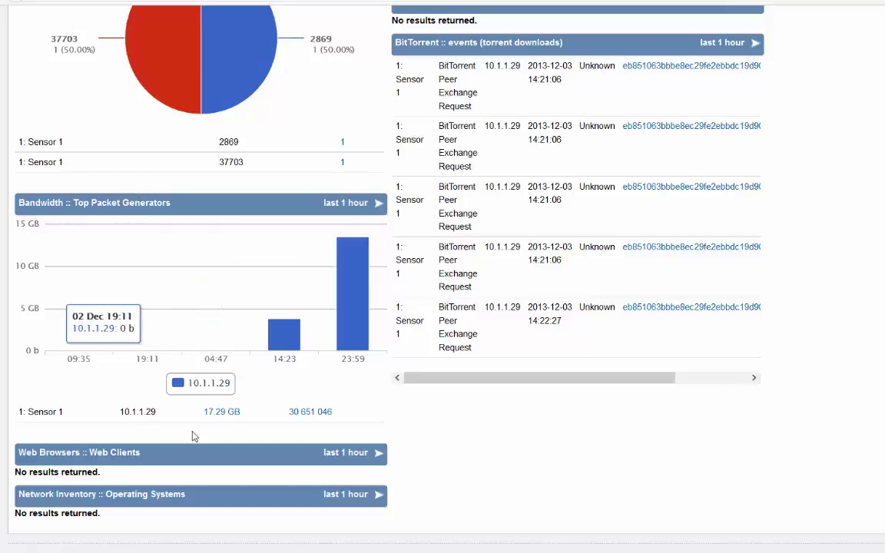
scroll(178, 332, up, 10)
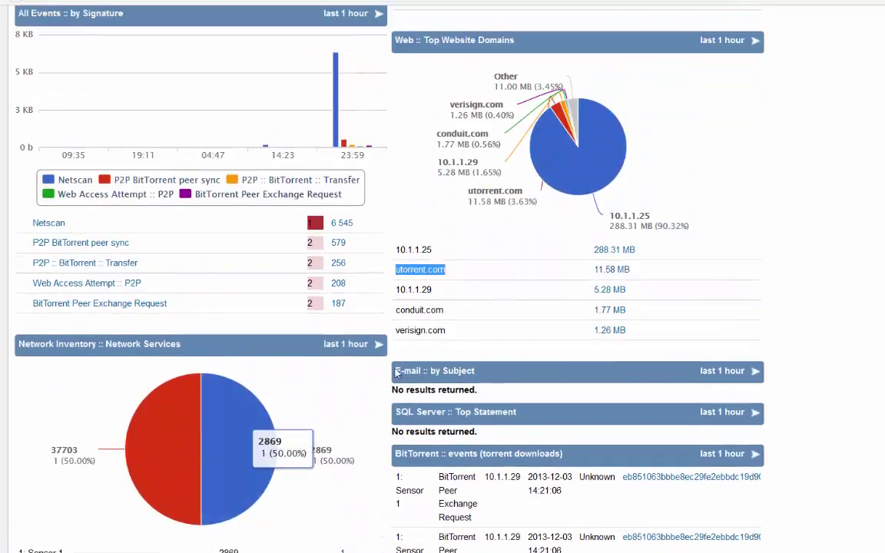
scroll(384, 338, up, 12)
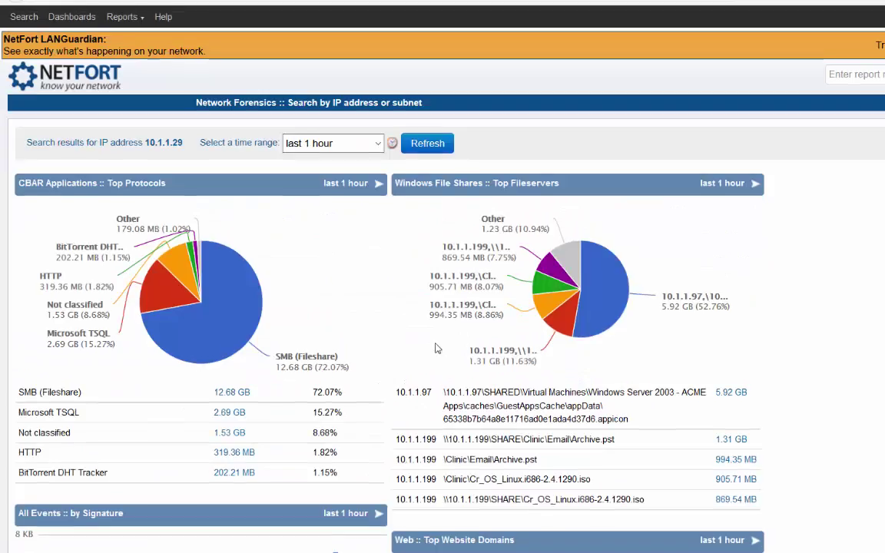
Step: Return to the Search landing page with its four search panels
click(23, 18)
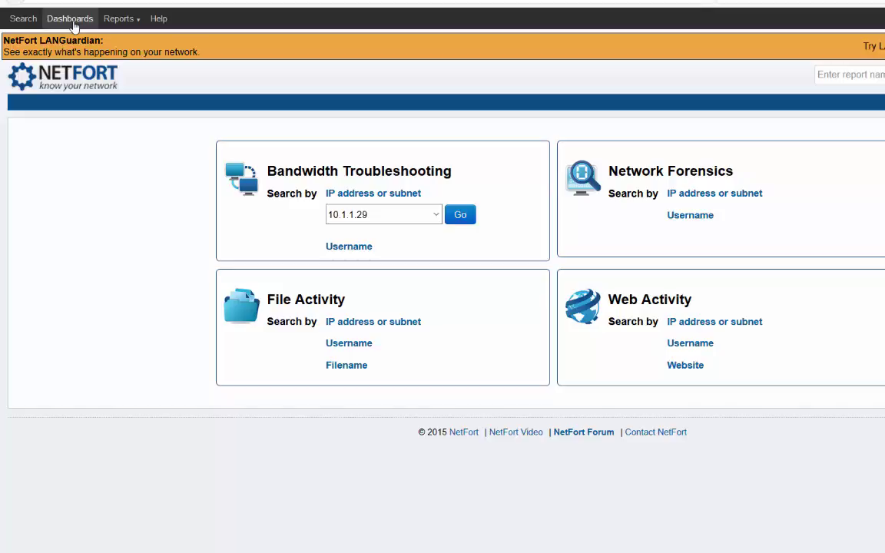
Step: Open Dashboards to display the Network Security dashboard
click(75, 25)
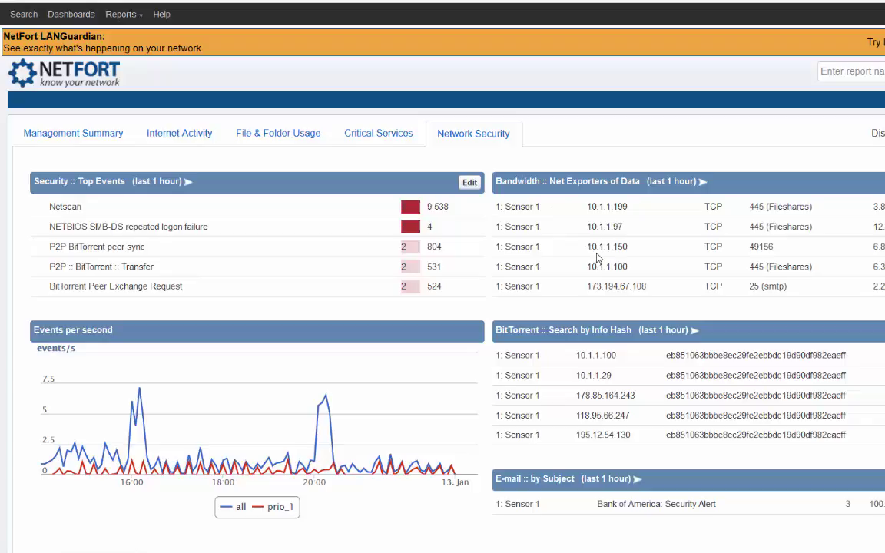
Step: Switch to the Management Summary dashboard and scroll through its traffic and domain charts
click(96, 135)
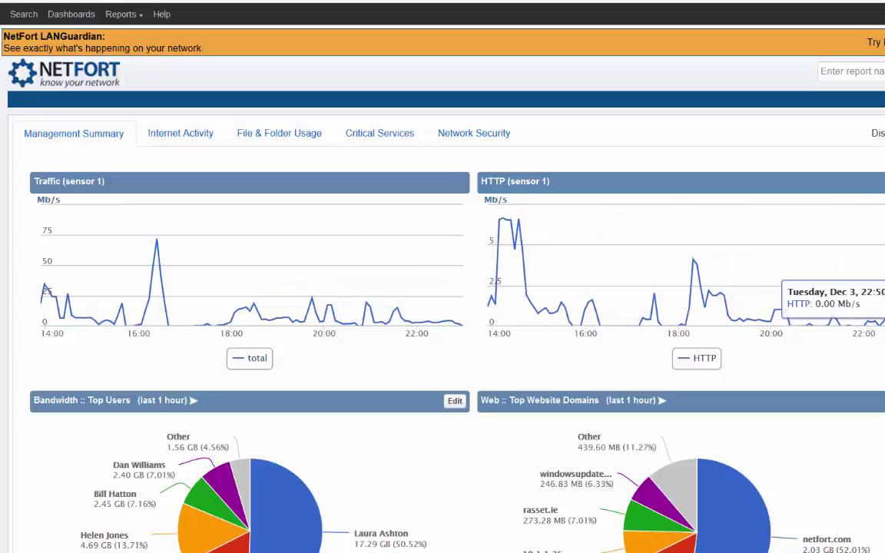
scroll(877, 307, down, 5)
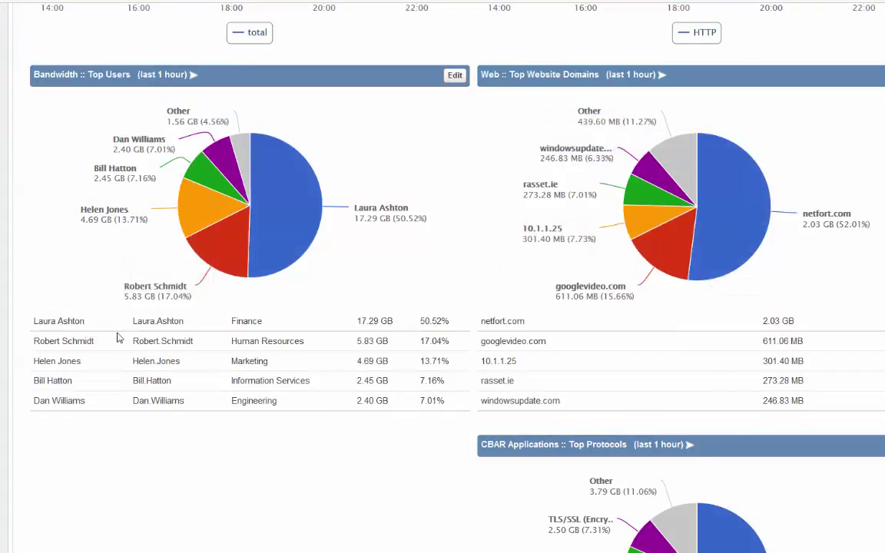
scroll(386, 382, down, 5)
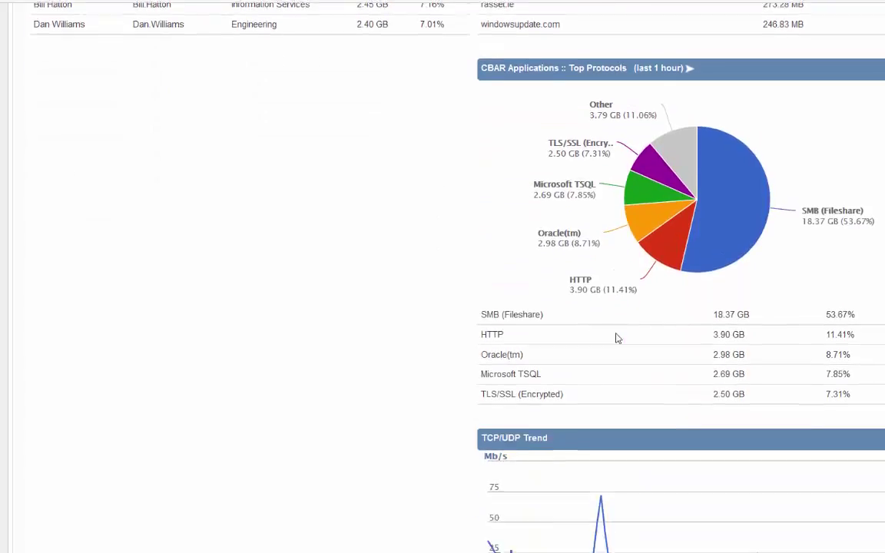
scroll(533, 319, up, 6)
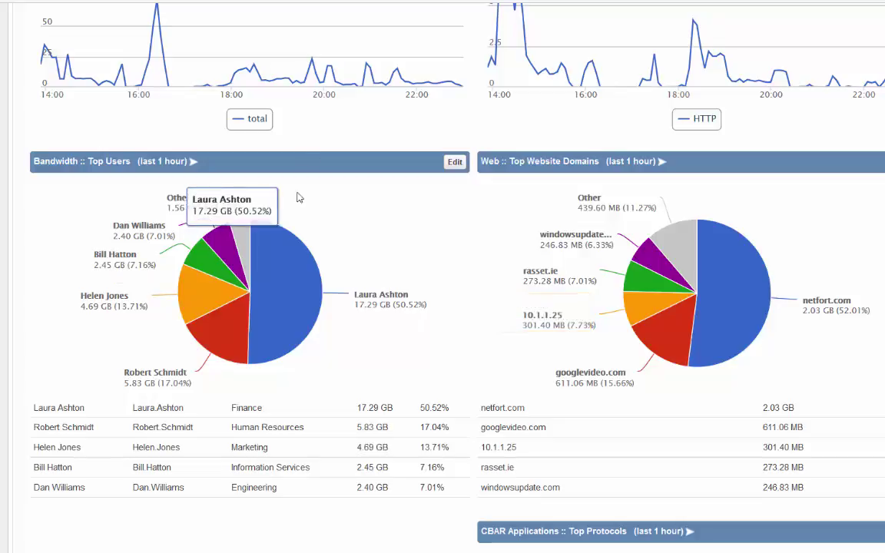
scroll(151, 430, up, 3)
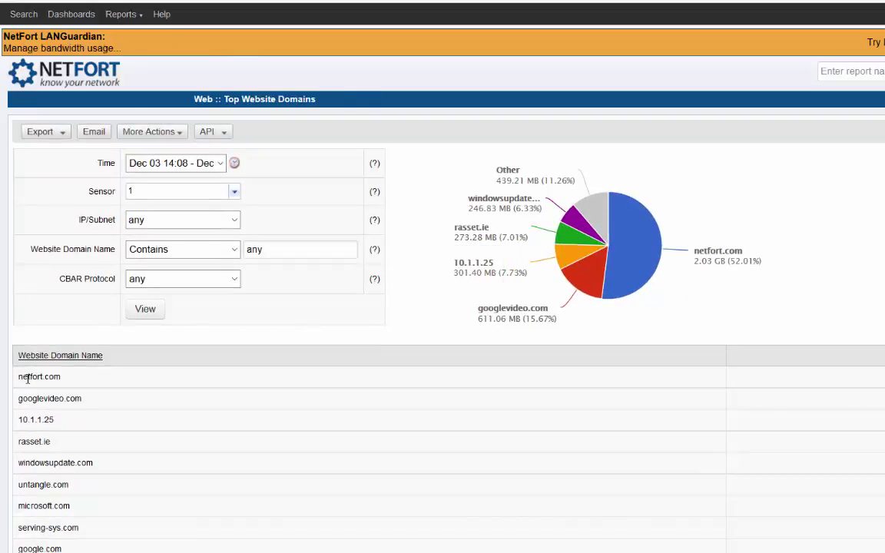
Step: Drill into the clients that visited windowsupdate.com from the Top Website Domains table
drag(28, 376, 74, 380)
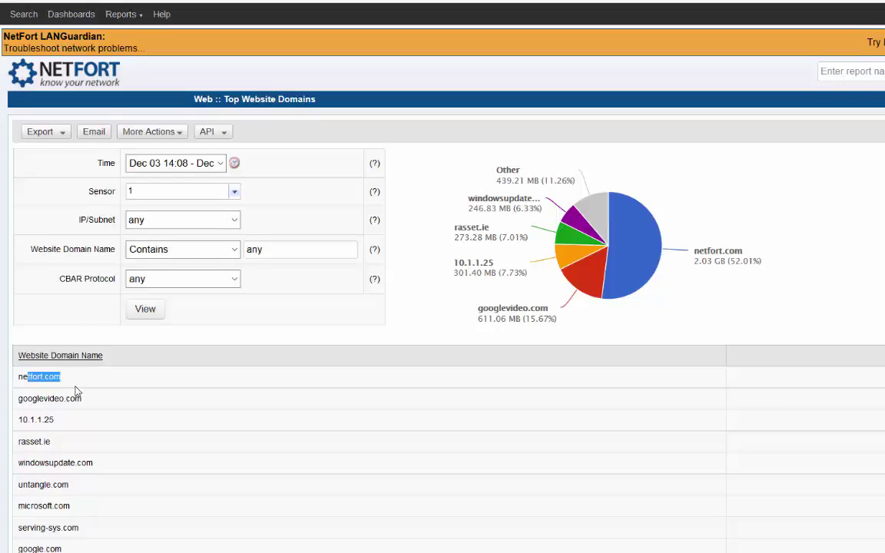
scroll(76, 384, down, 1)
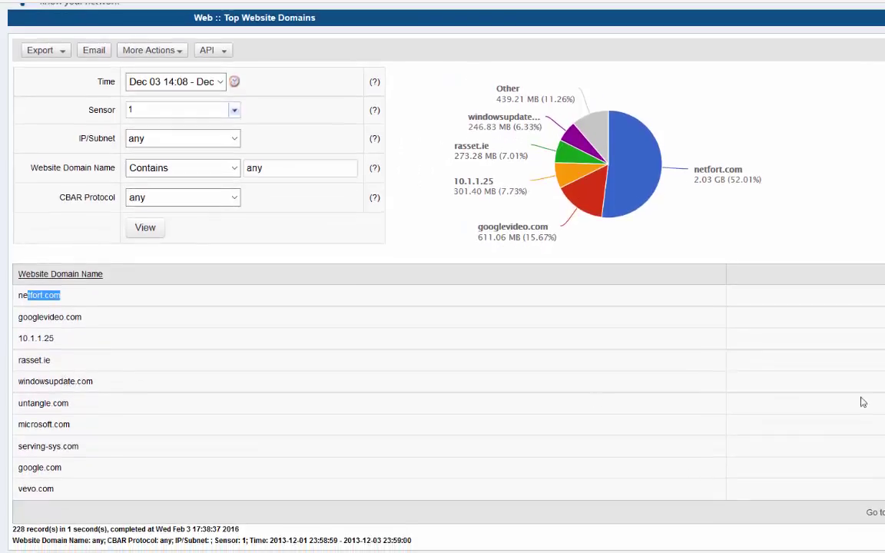
click(55, 381)
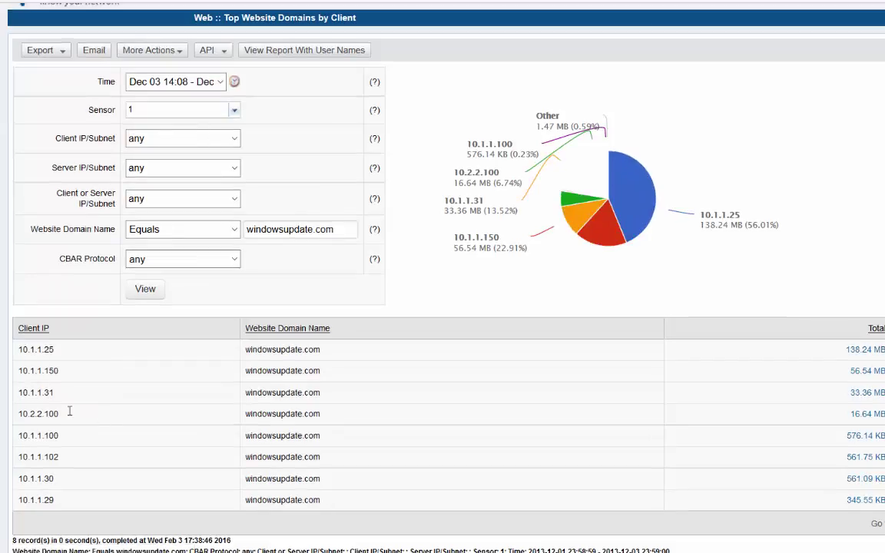
Step: List and review the update files downloaded by 10.1.1.25 (138.24 MB total)
click(867, 354)
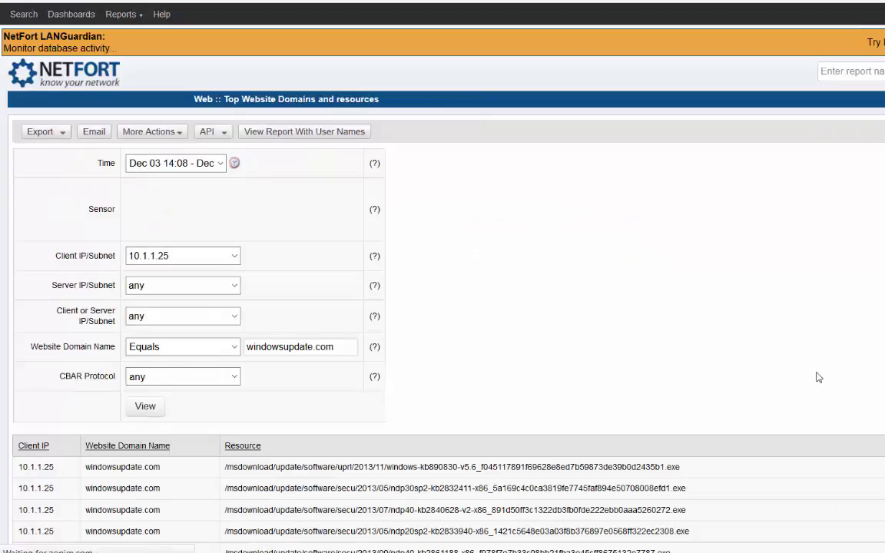
scroll(818, 377, down, 2)
drag(233, 305, 630, 305)
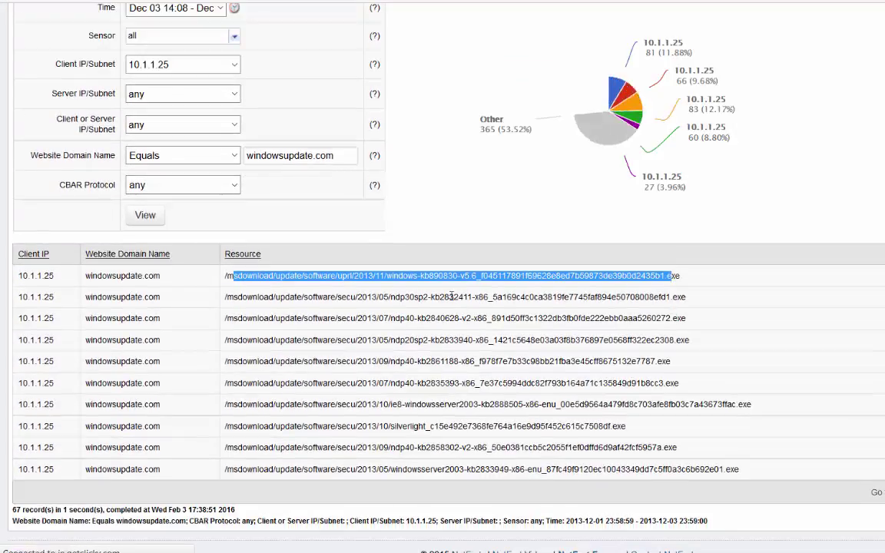
click(420, 286)
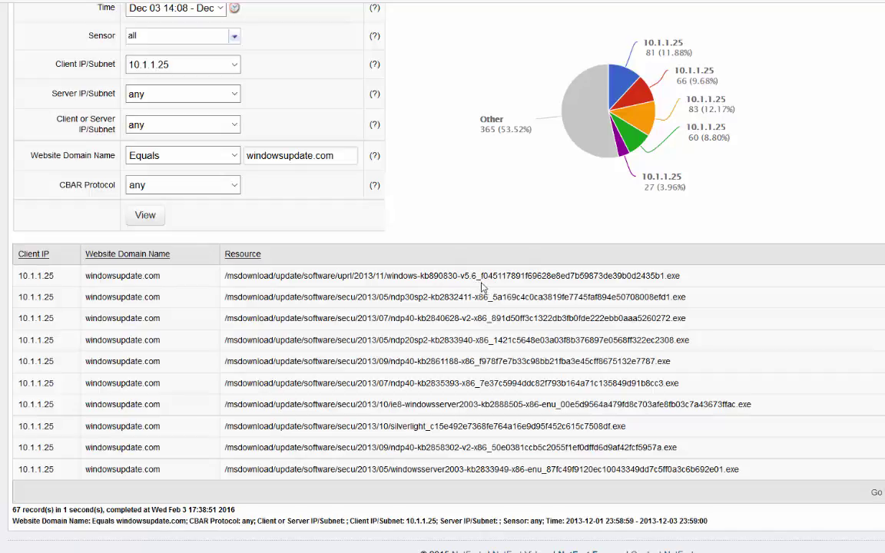
drag(537, 275, 238, 275)
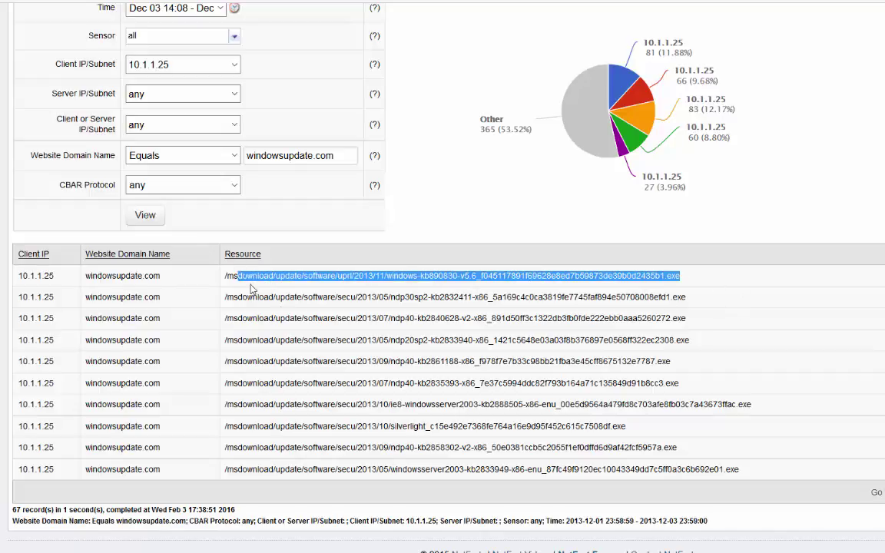
scroll(345, 363, up, 1)
scroll(417, 372, up, 2)
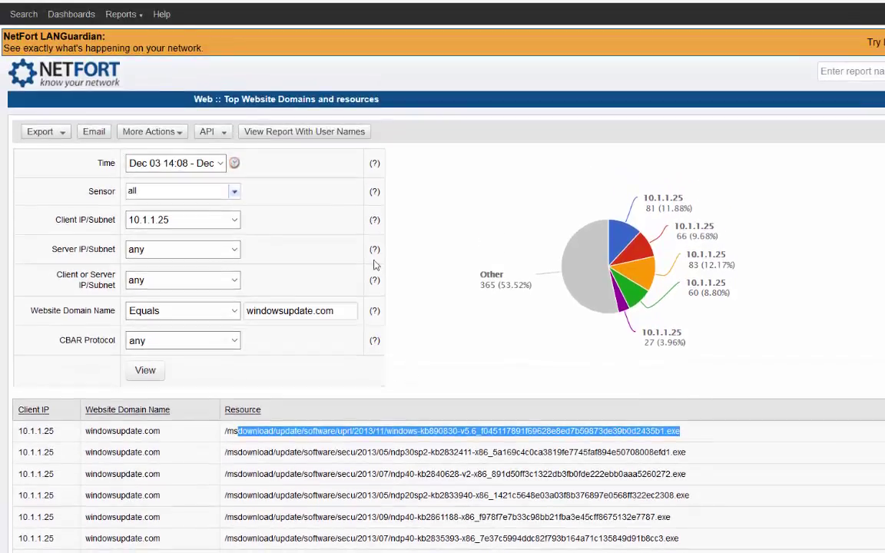
Step: Return to the dashboards and show the Management Summary tab
click(72, 14)
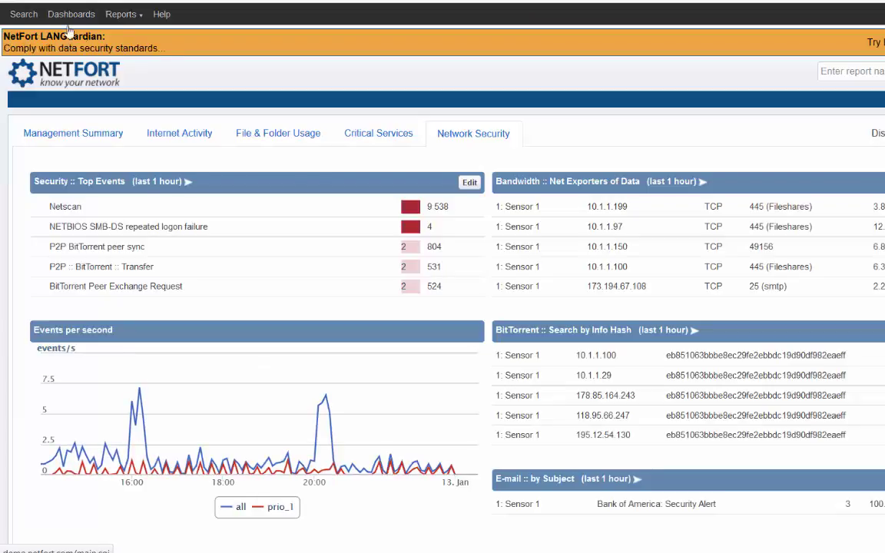
drag(101, 122, 99, 134)
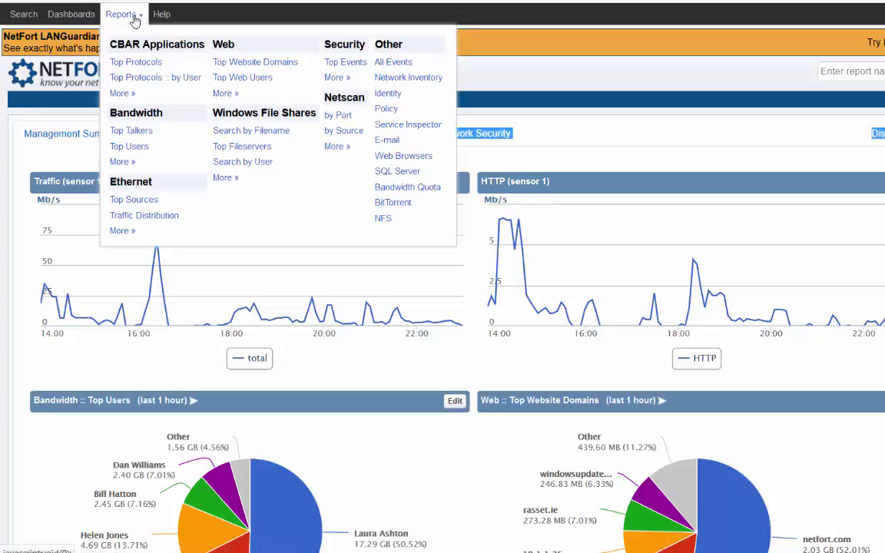
Step: Open the Security Top Events report from the Reports menu
mouse_move(131, 17)
click(346, 62)
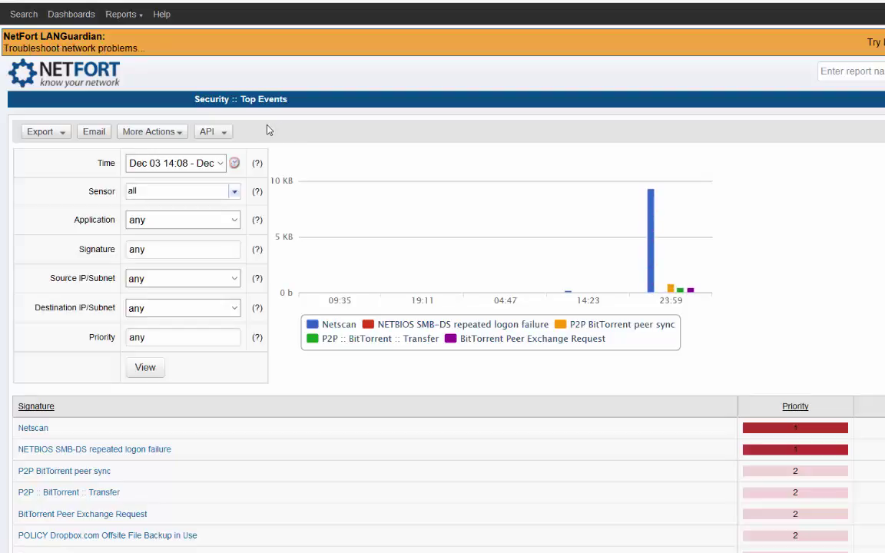
scroll(325, 369, down, 2)
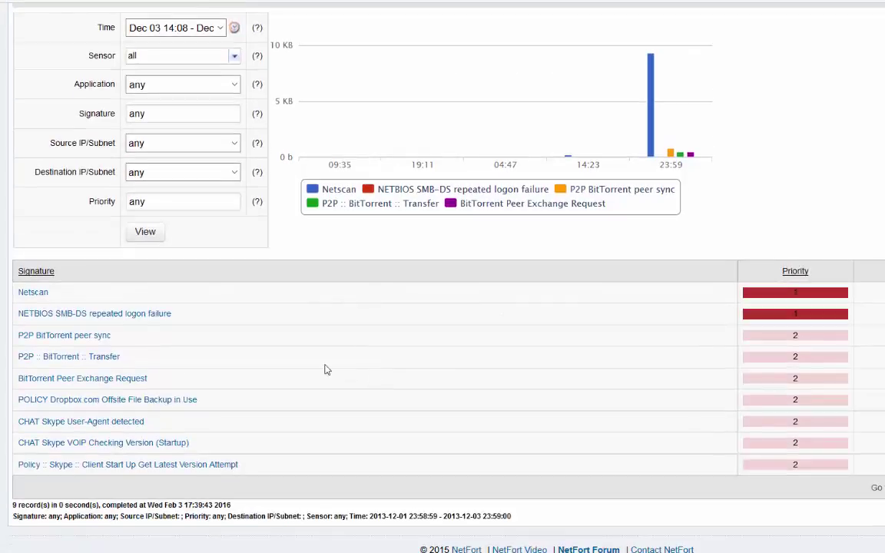
scroll(332, 393, up, 1)
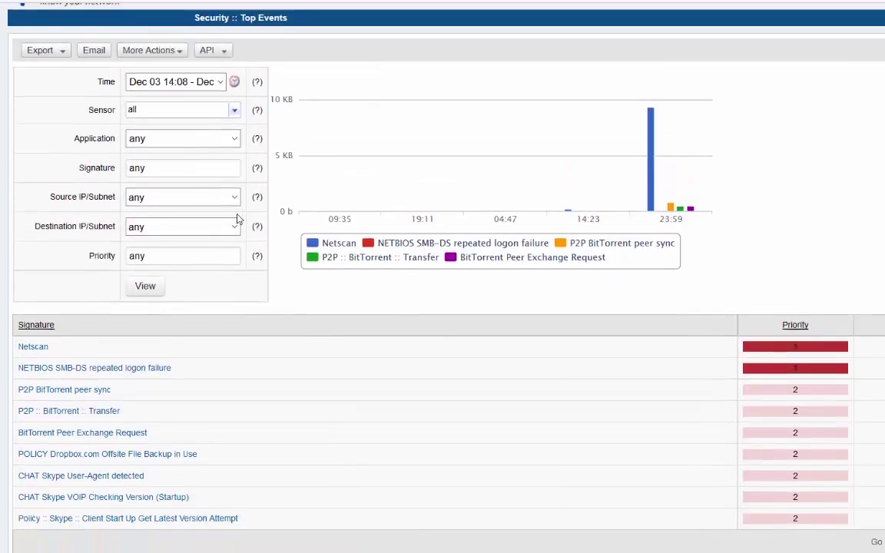
scroll(247, 162, up, 2)
Step: Limit the Top Events report to the last 1 hour and refresh it
click(215, 162)
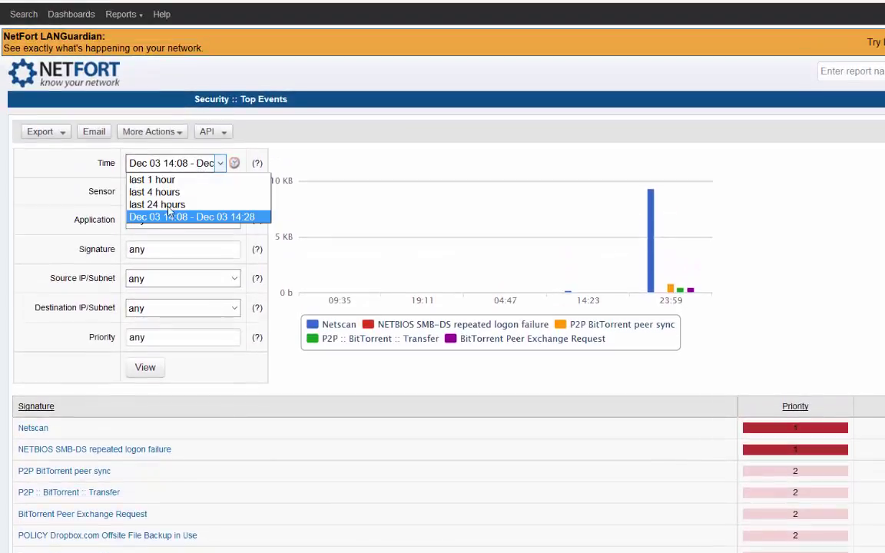
click(152, 180)
click(146, 368)
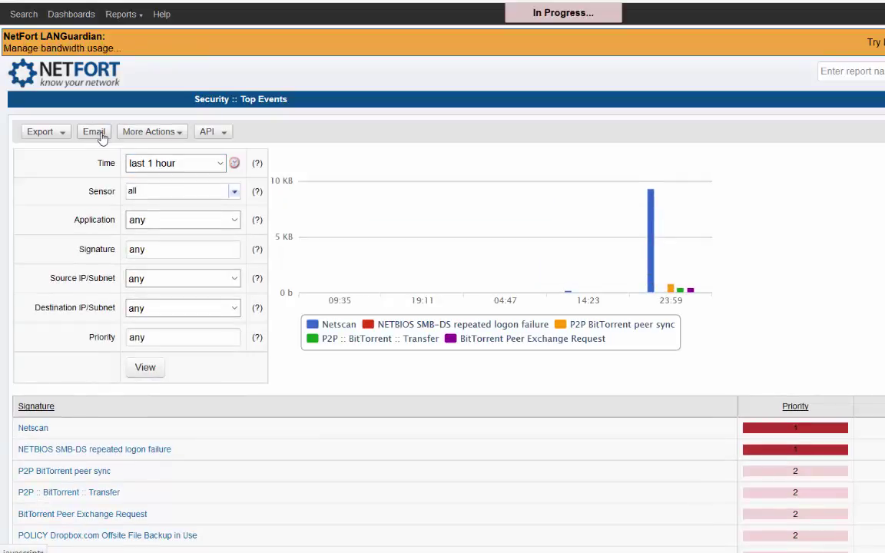
click(94, 132)
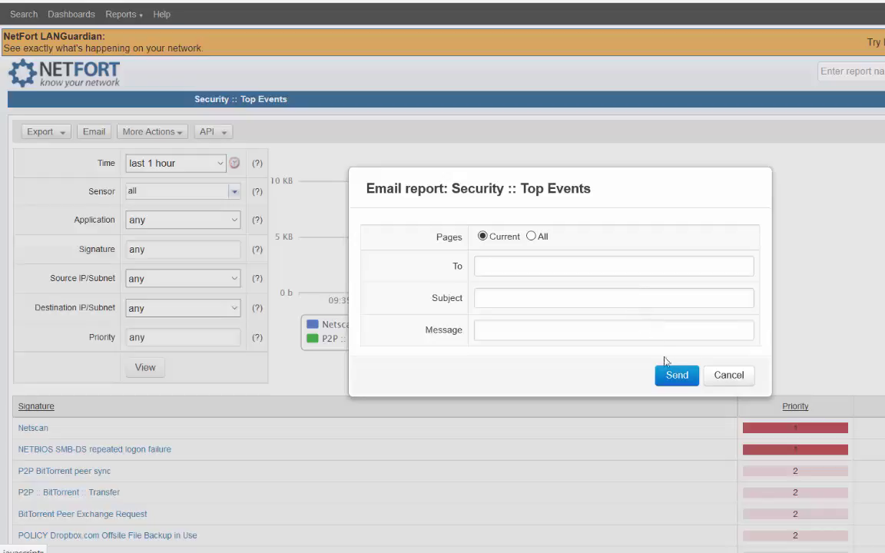
click(728, 376)
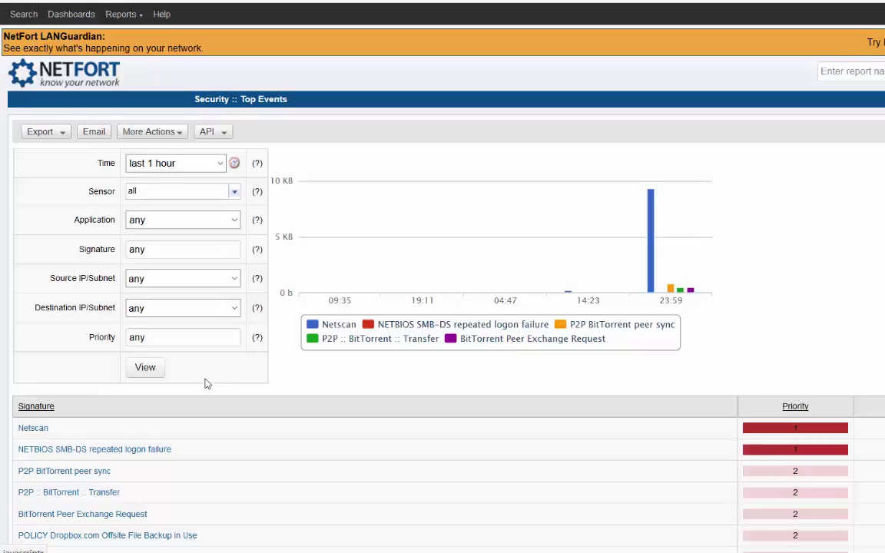
Step: Open the BitTorrent Peer Exchange Request signature and inspect its mark actions, leaving none
scroll(200, 376, down, 2)
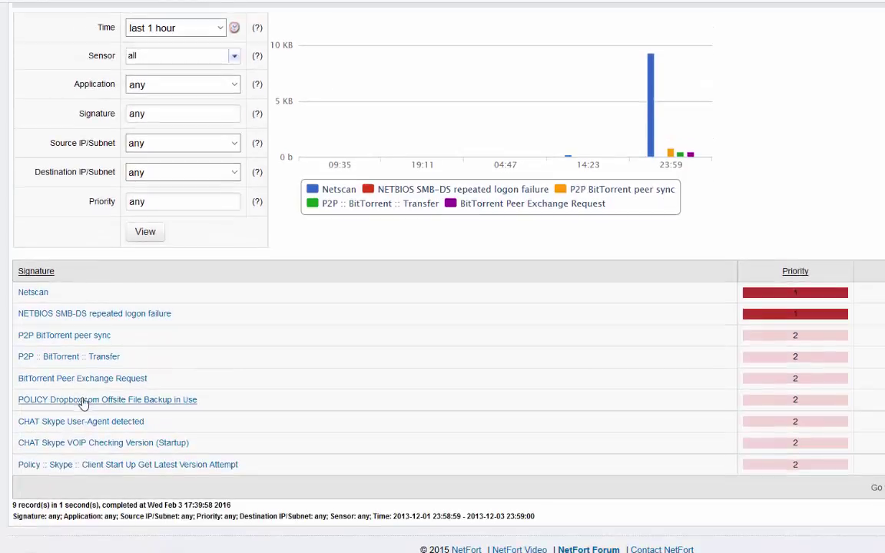
click(65, 401)
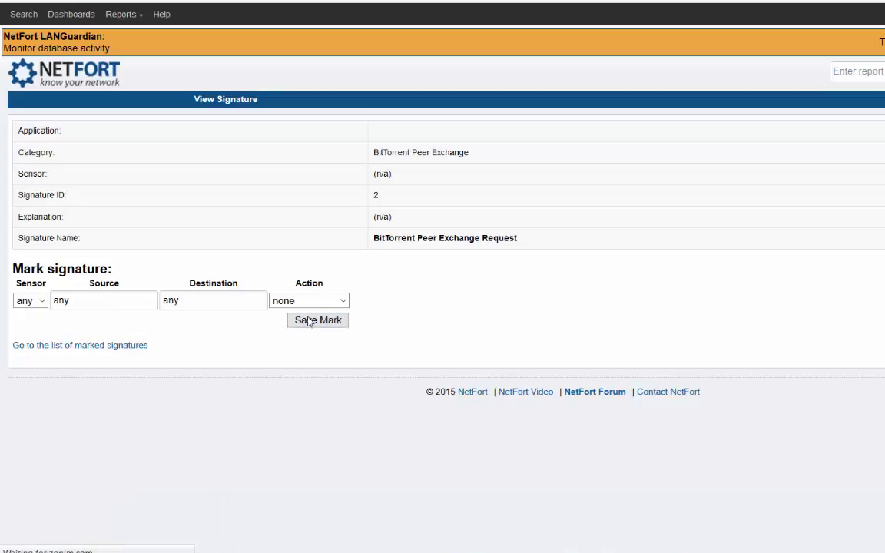
click(291, 300)
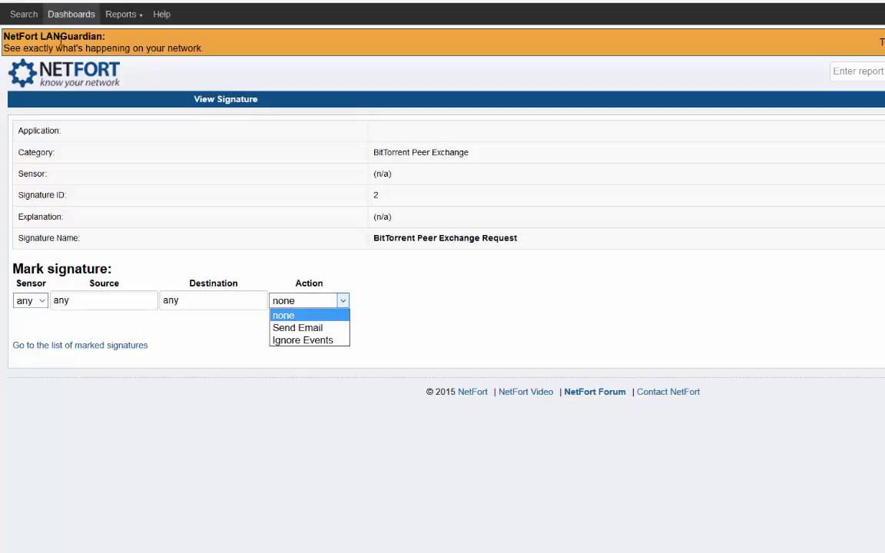
click(69, 70)
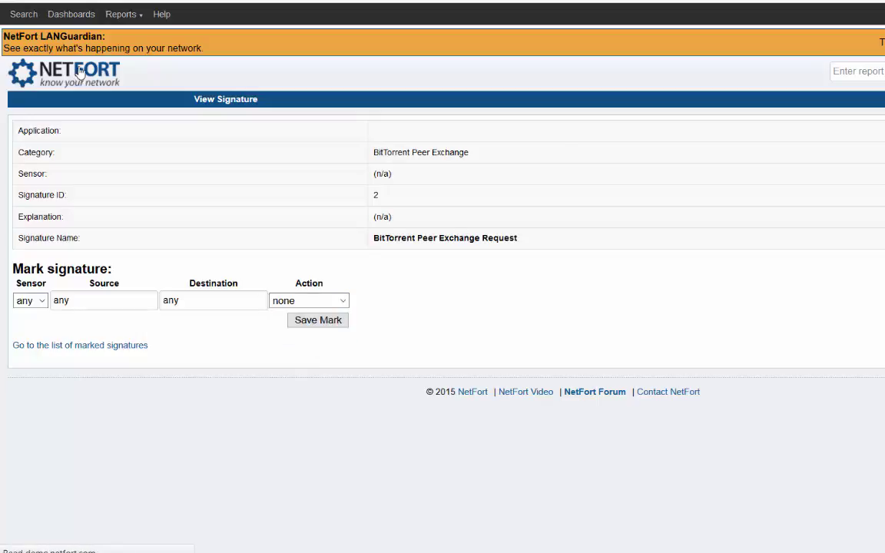